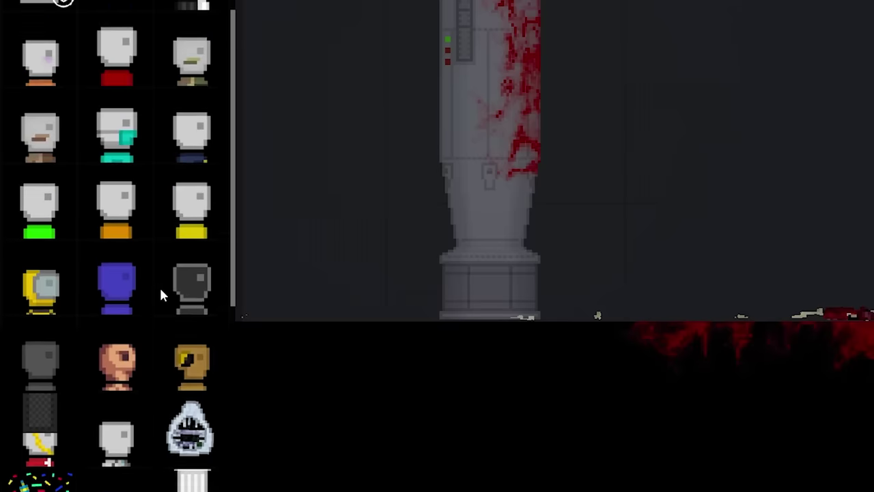
scroll(160, 295, up, 2)
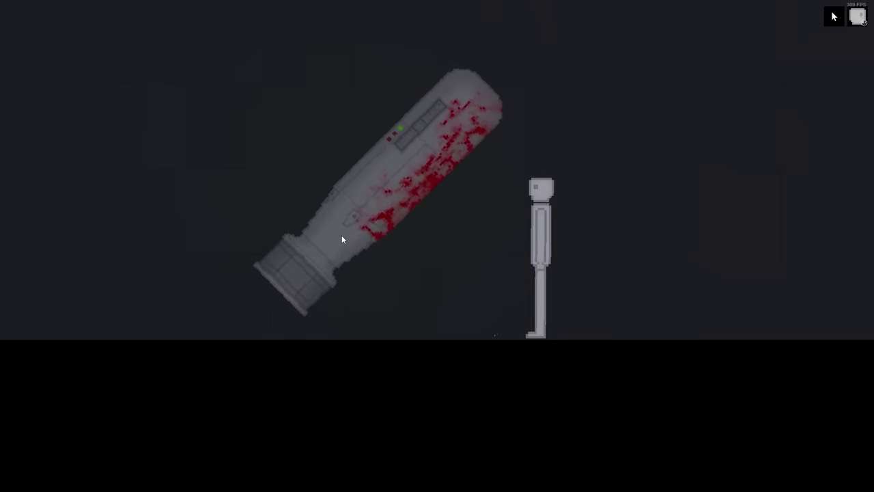
Delete the held canister, spawn a chainsaw from Melee, and put a pistol in a ragdoll's hand
key(Delete)
key(Tab)
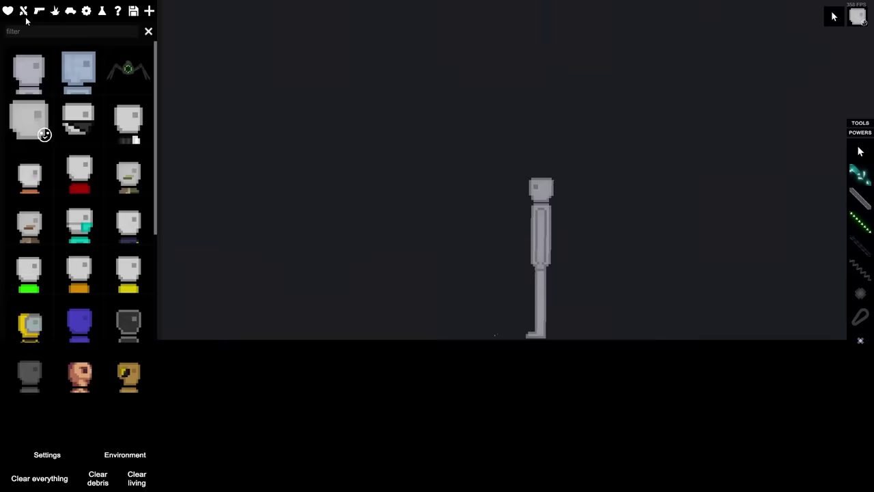
click(23, 11)
click(127, 68)
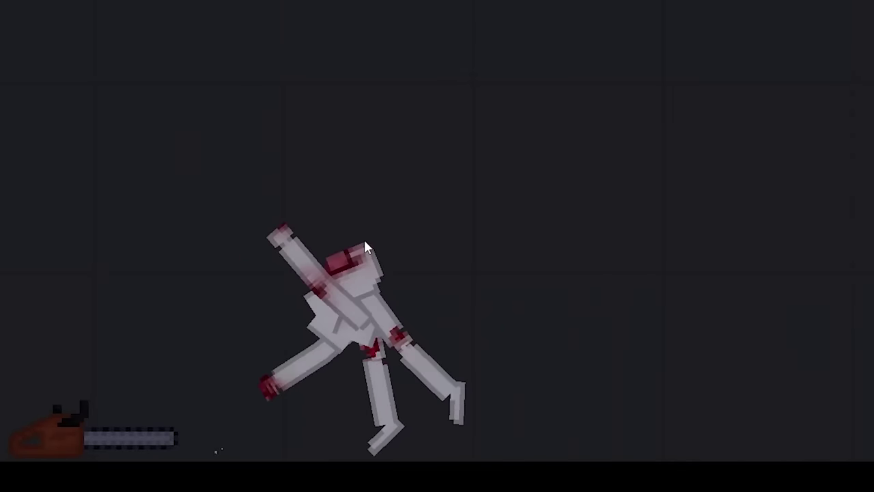
scroll(615, 260, down, 2)
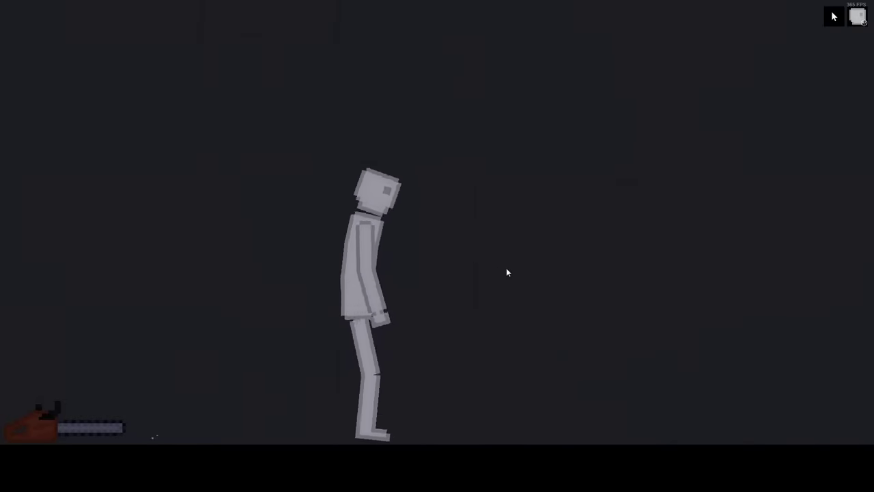
drag(510, 175, 503, 176)
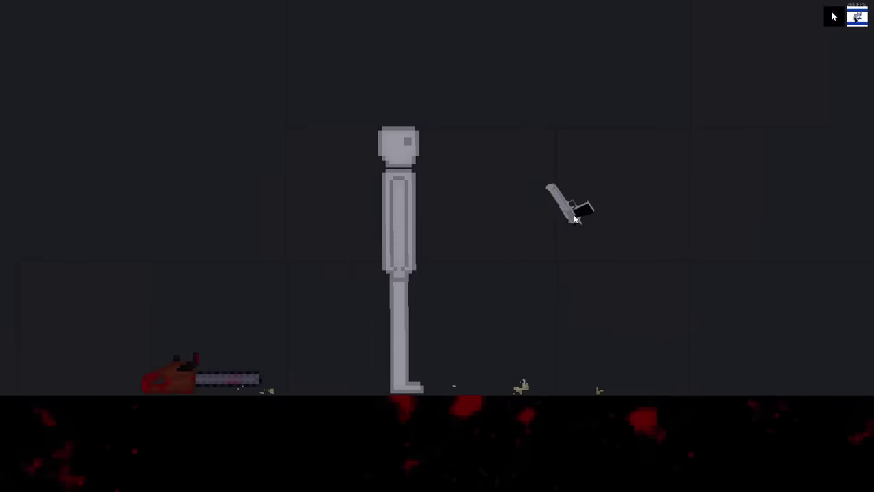
mouse_move(511, 200)
mouse_down()
mouse_move(448, 246)
mouse_move(444, 206)
mouse_up()
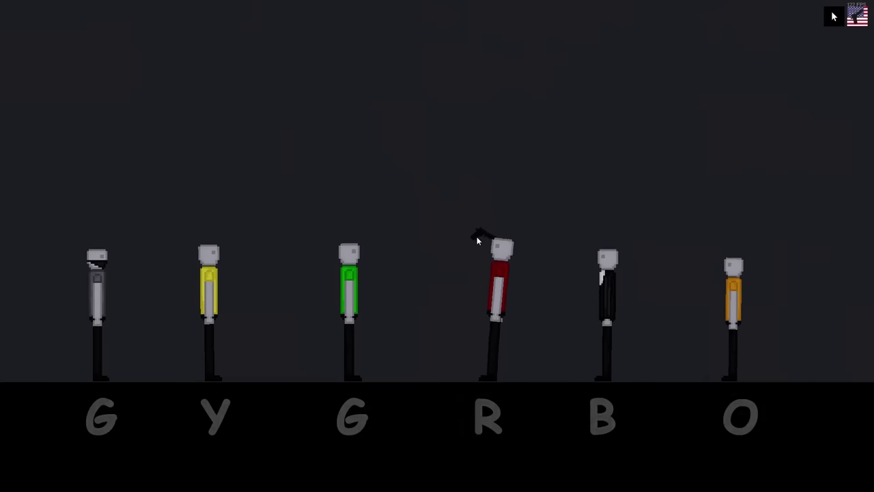
Move the pistol away from the red ragdoll's head and above the grey ragdoll
mouse_move(449, 292)
mouse_down()
mouse_move(368, 216)
mouse_move(577, 213)
mouse_up()
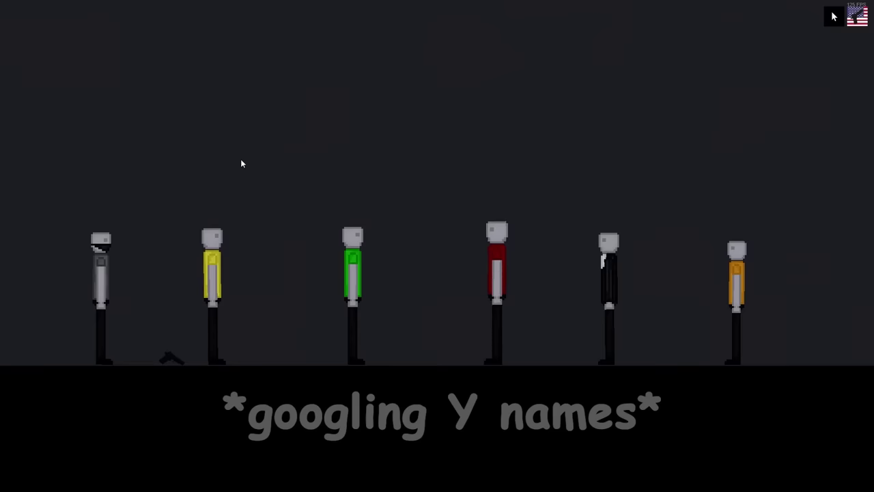
drag(162, 235, 79, 216)
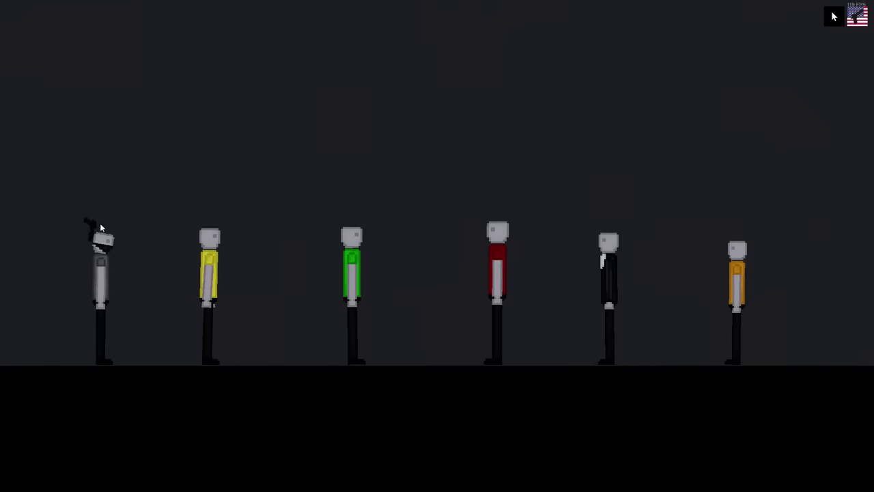
key(q)
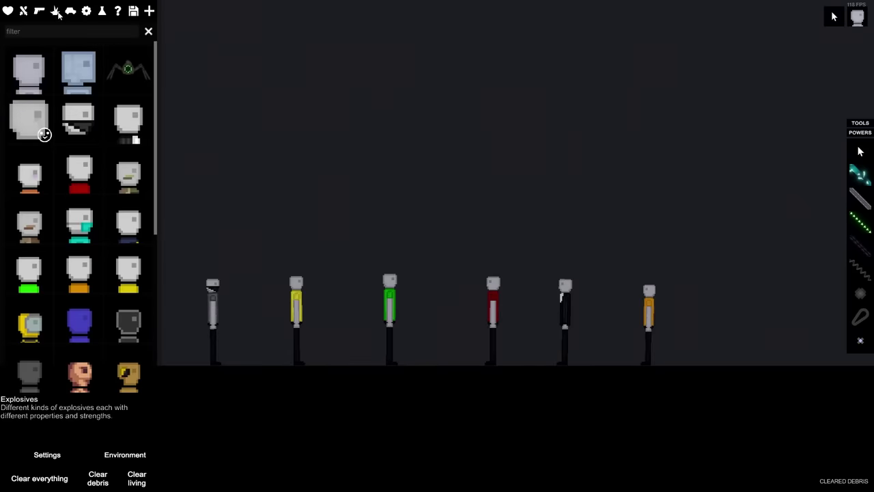
click(60, 11)
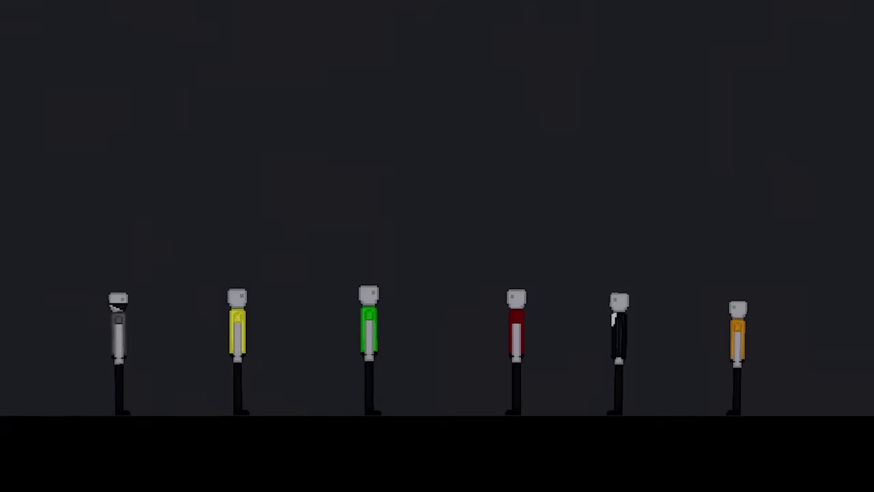
Spawn an atom bomb from the Explosives list to destroy the ragdoll lineup
click(486, 41)
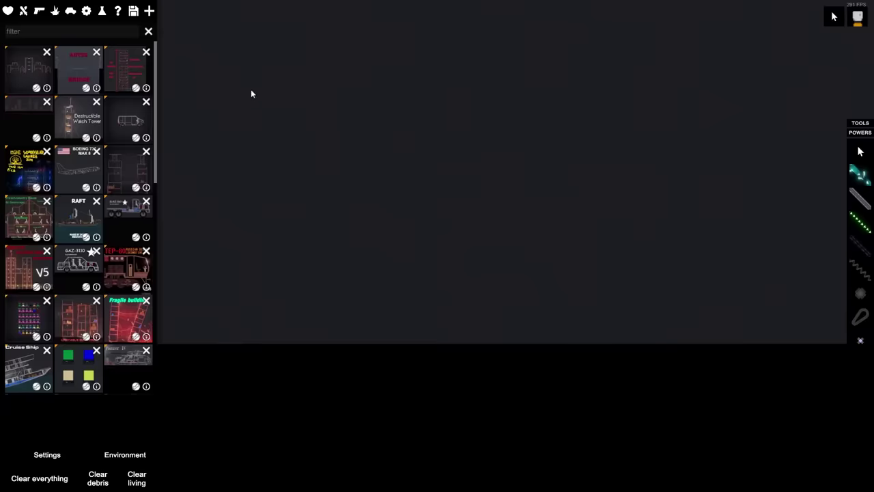
scroll(120, 184, down, 5)
scroll(119, 185, down, 4)
scroll(69, 222, up, 3)
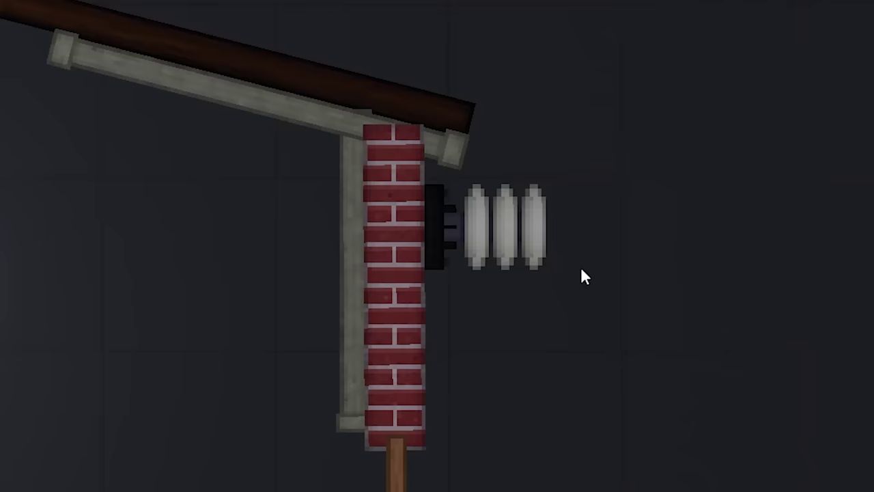
Delete the siren, place the yellow-shirted ragdoll inside, fling out the furniture, and spawn the syringe shelf
click(517, 228)
key(Delete)
scroll(298, 308, down, 4)
scroll(564, 253, down, 2)
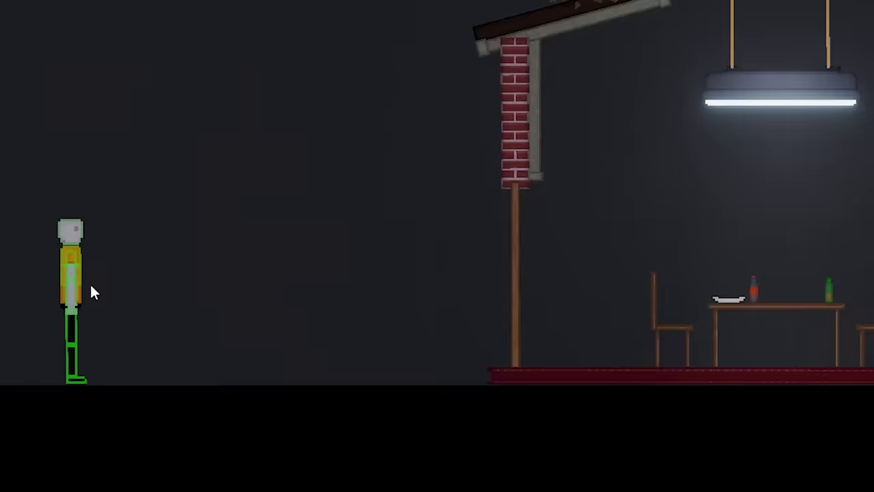
drag(89, 292, 525, 211)
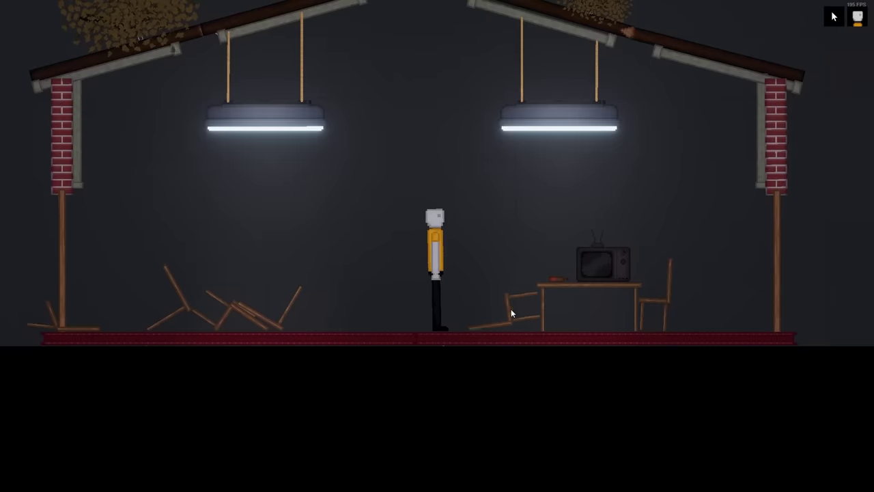
drag(511, 311, 866, 263)
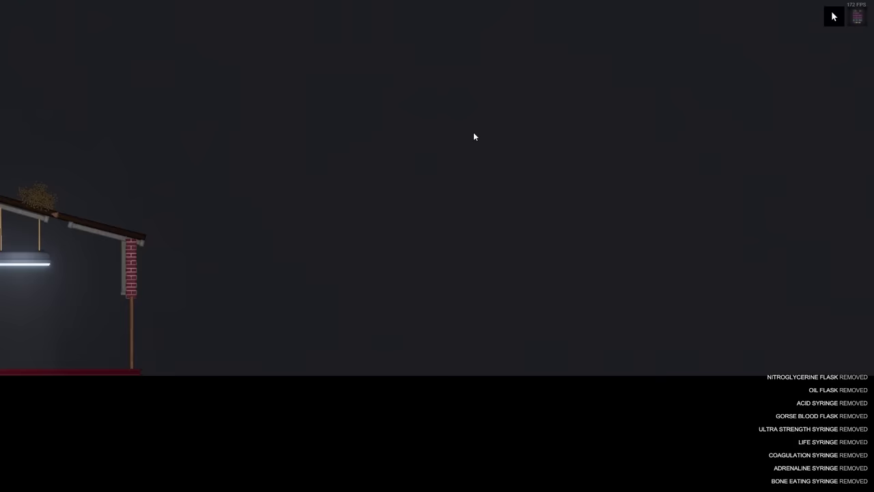
click(489, 158)
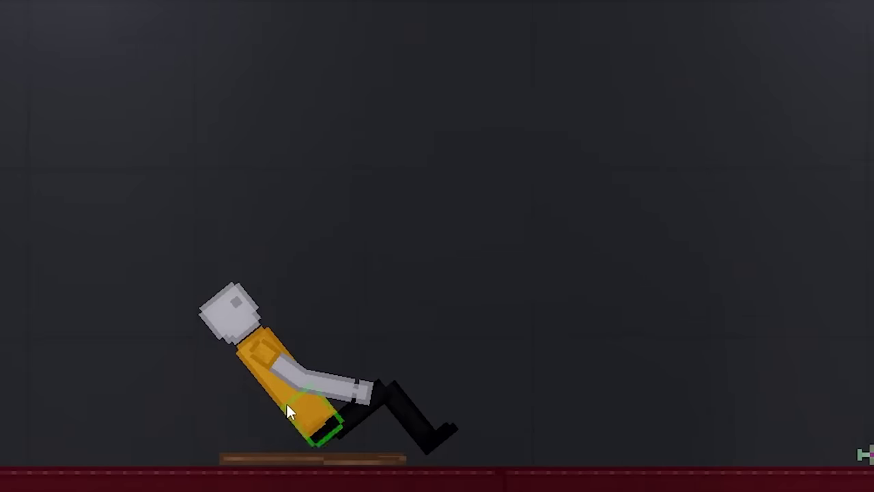
Stand the ragdoll up, stick the floor syringe in its head, then apply Zombie Serum
right_click(287, 410)
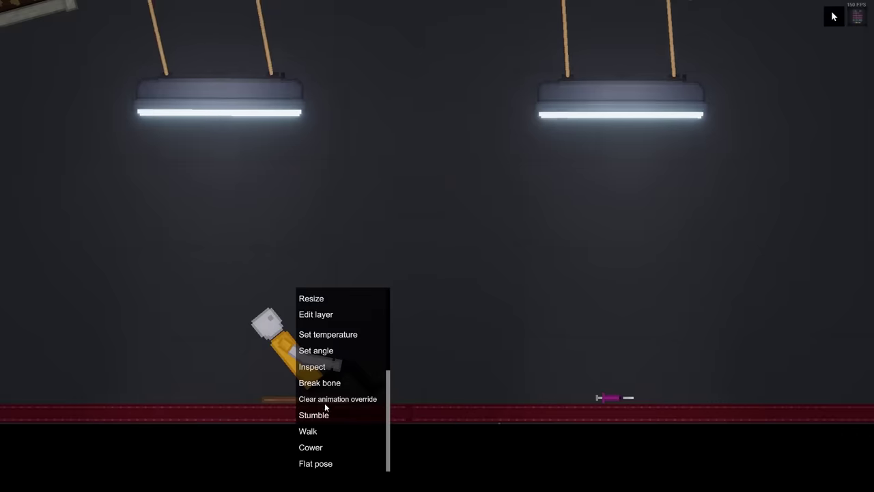
click(321, 401)
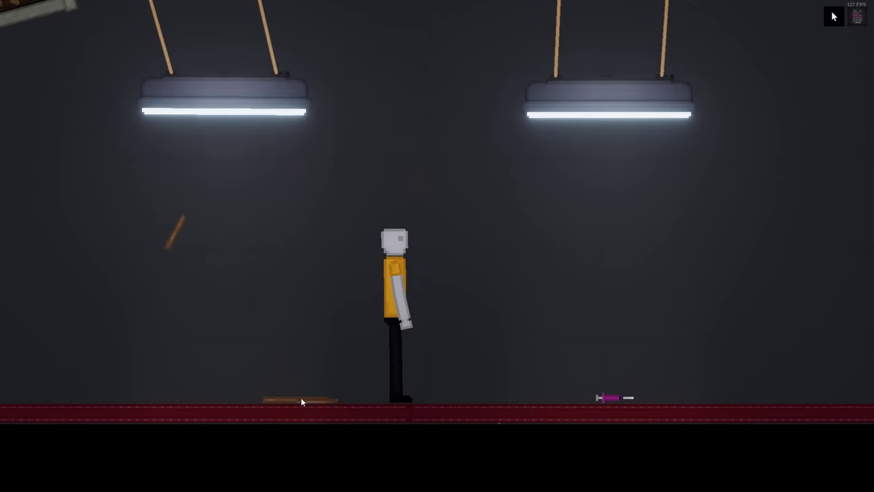
drag(615, 396, 421, 237)
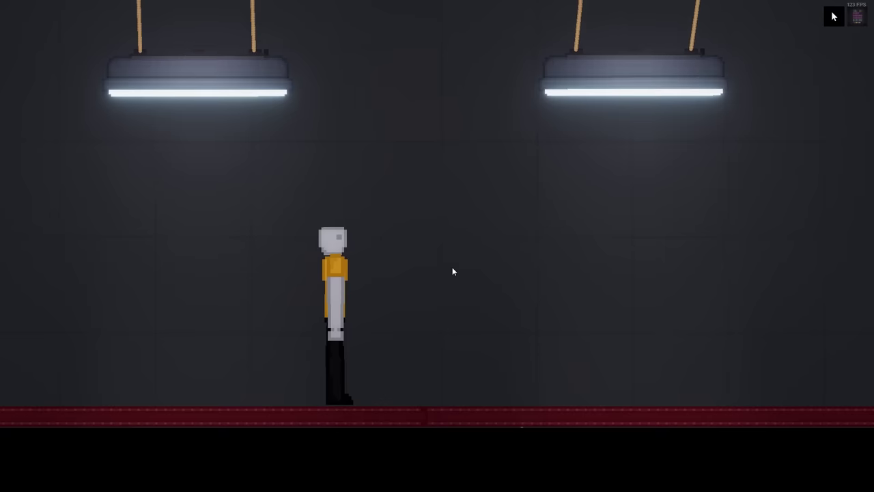
scroll(452, 271, down, 2)
scroll(488, 286, down, 2)
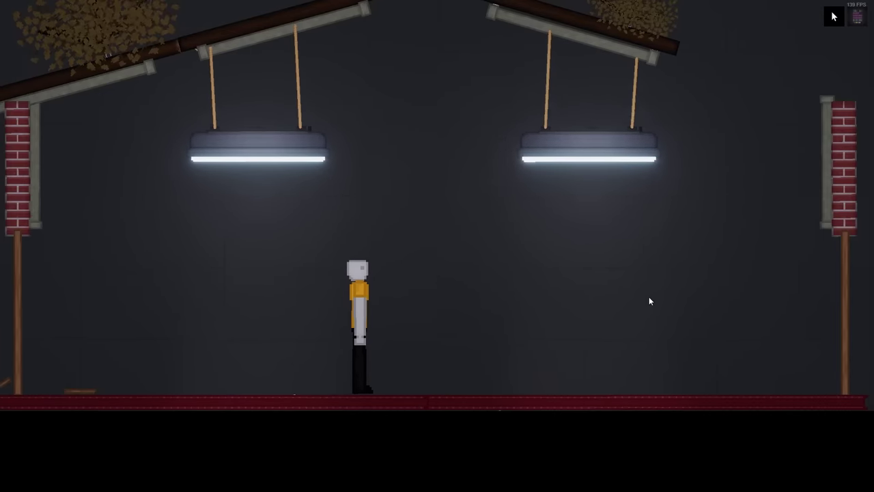
scroll(580, 300, down, 3)
scroll(444, 296, up, 1)
scroll(373, 290, up, 2)
drag(618, 242, 268, 351)
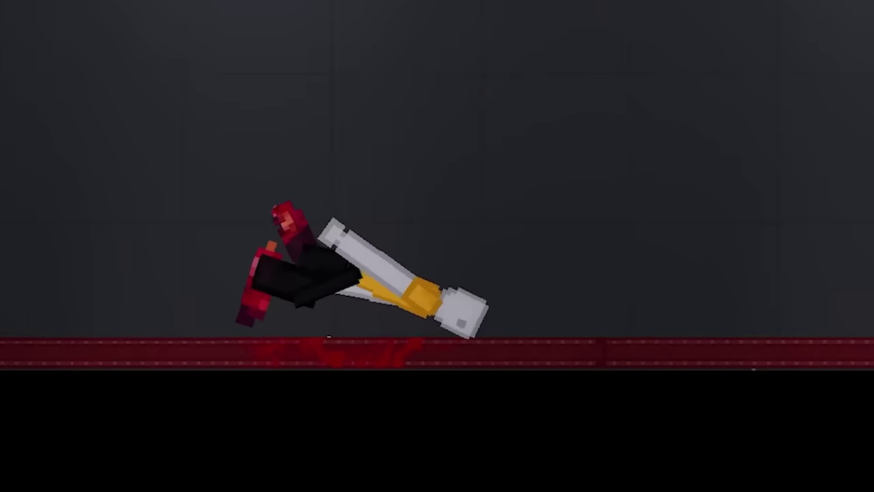
Drop a chainsaw on the ragdoll, move the chainsaw aside, and fling the ragdoll by its head
click(23, 10)
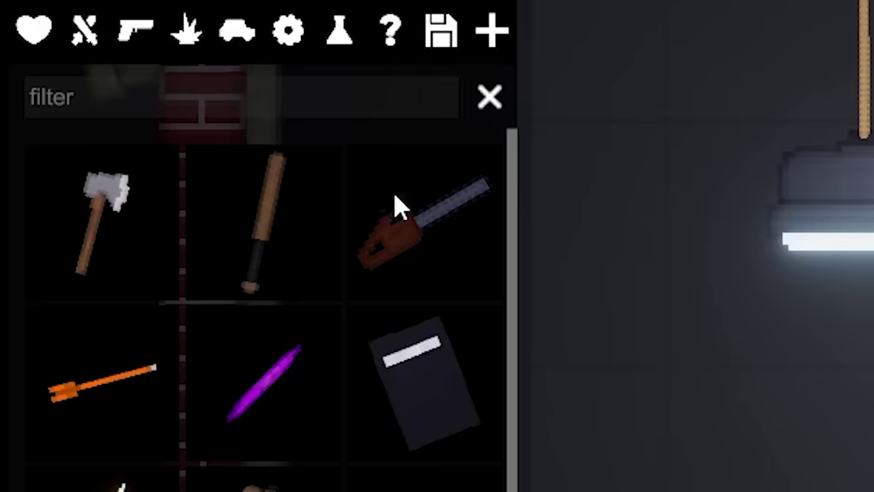
click(120, 65)
click(341, 218)
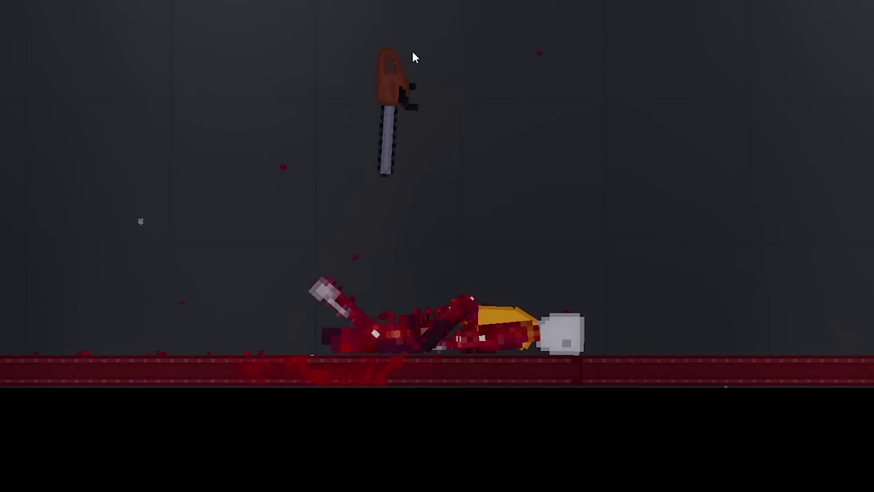
drag(381, 129, 691, 102)
mouse_move(564, 330)
mouse_down()
mouse_move(528, 131)
mouse_move(536, 194)
mouse_move(556, 150)
mouse_up()
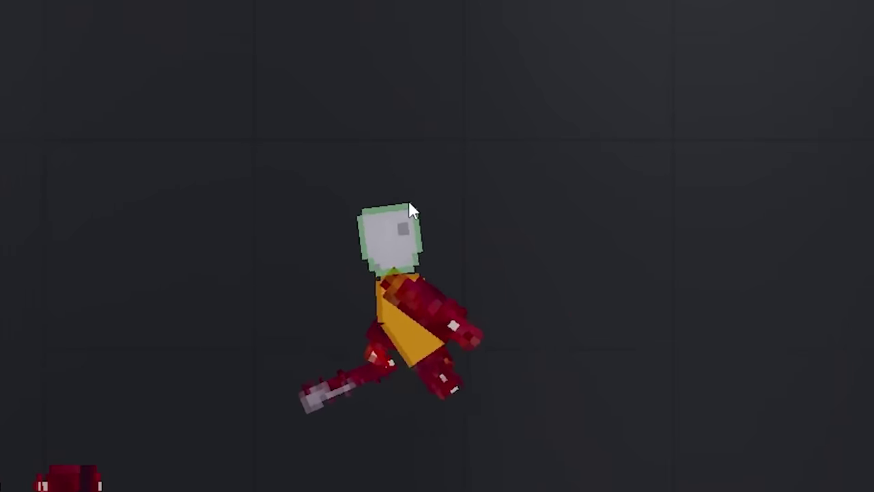
drag(429, 200, 361, 198)
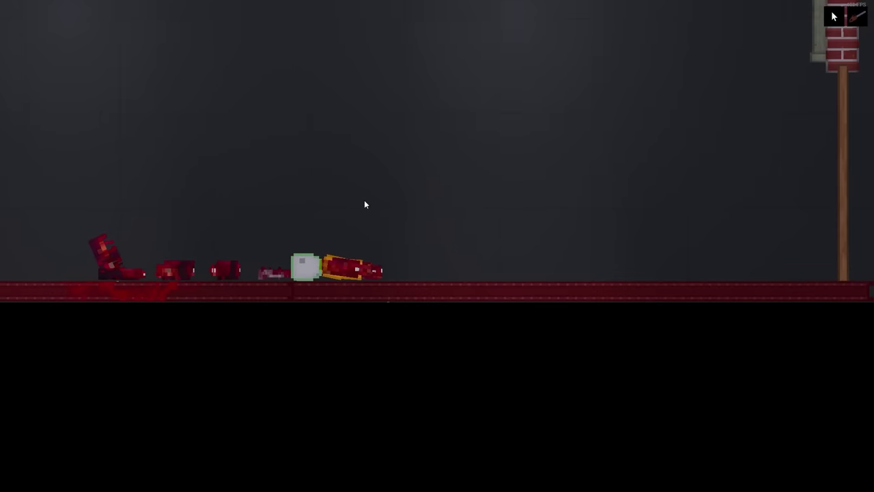
scroll(526, 198, up, 3)
Jab the ragdoll twice with the green serum syringe from the shelf
key(d)
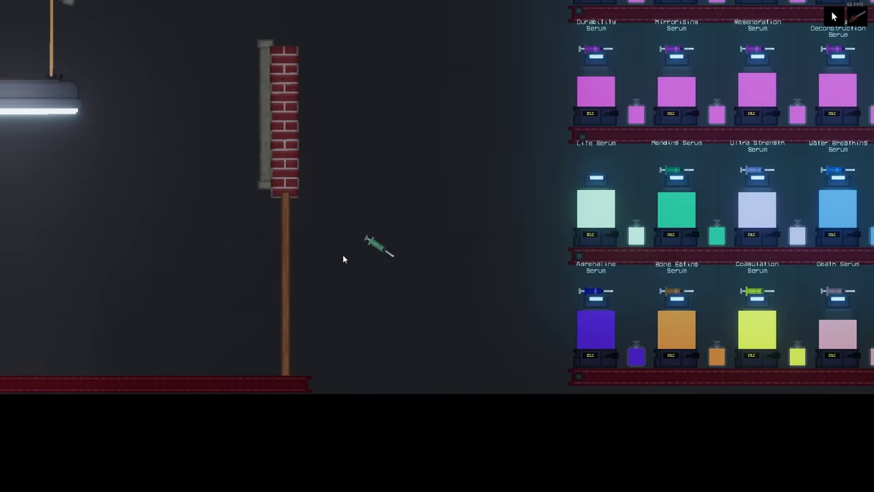
key(a)
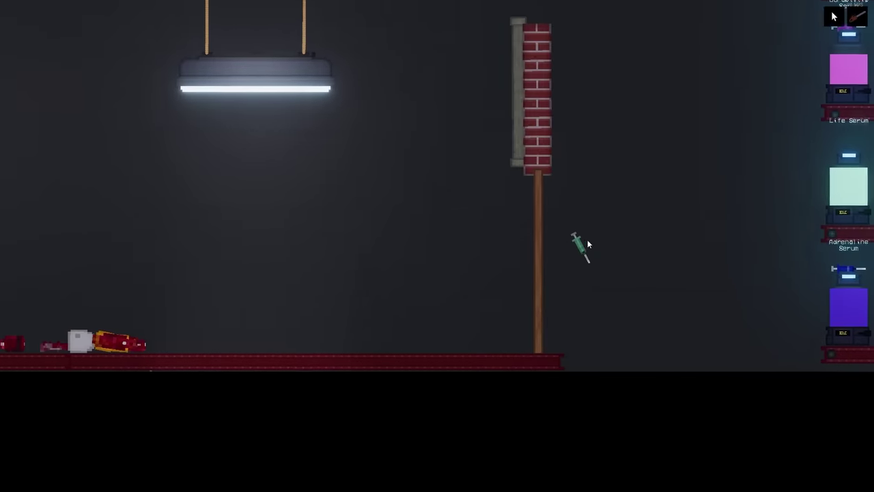
drag(343, 259, 439, 229)
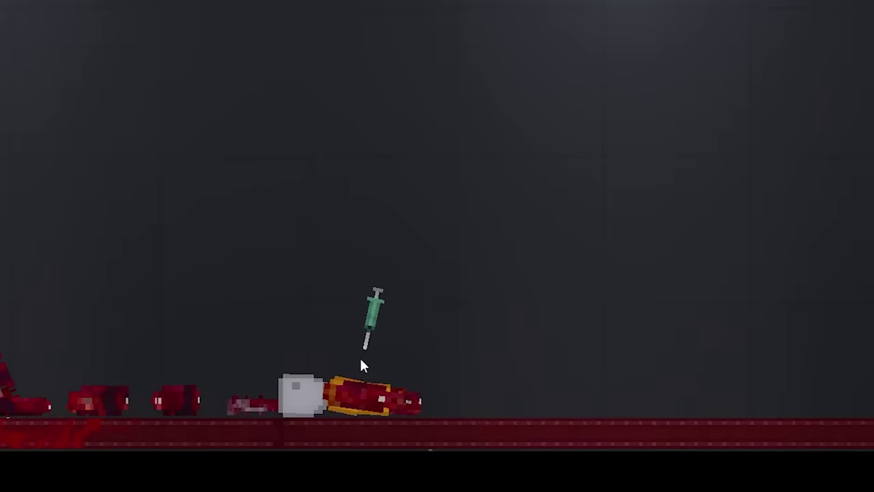
drag(314, 278, 363, 362)
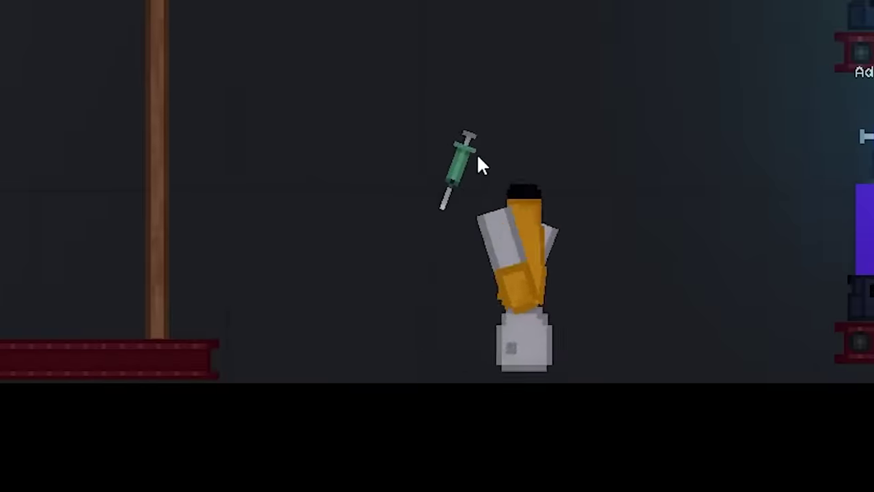
drag(433, 300, 69, 171)
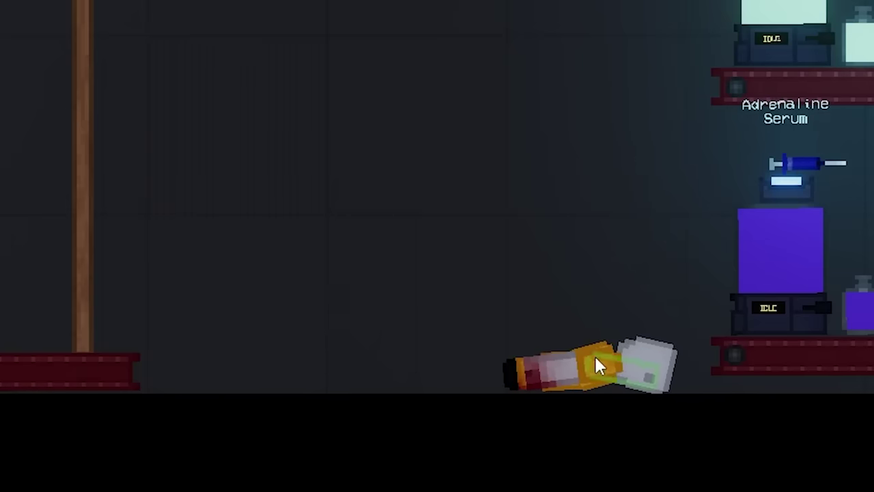
scroll(599, 363, down, 3)
Place a Construction Worker H+ and bring the Exotic Liquid syringe to its head
mouse_move(594, 369)
mouse_down()
mouse_move(324, 219)
mouse_move(391, 257)
mouse_up()
scroll(324, 218, up, 5)
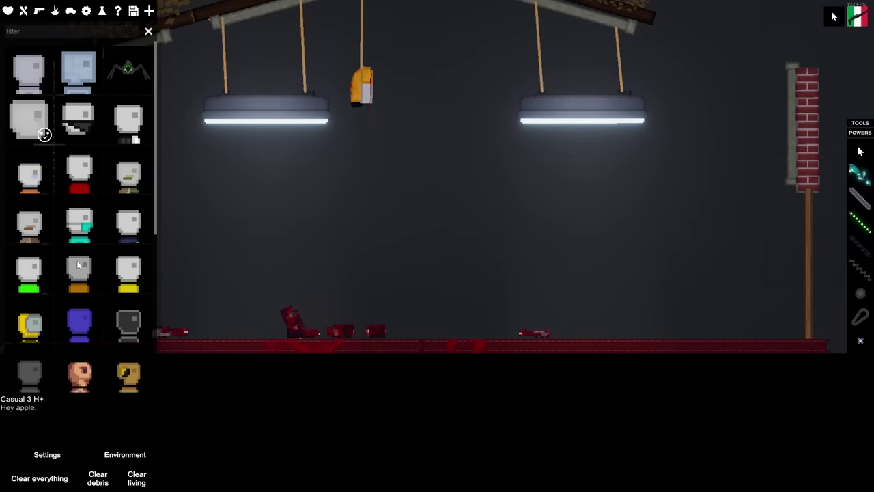
scroll(80, 268, down, 1)
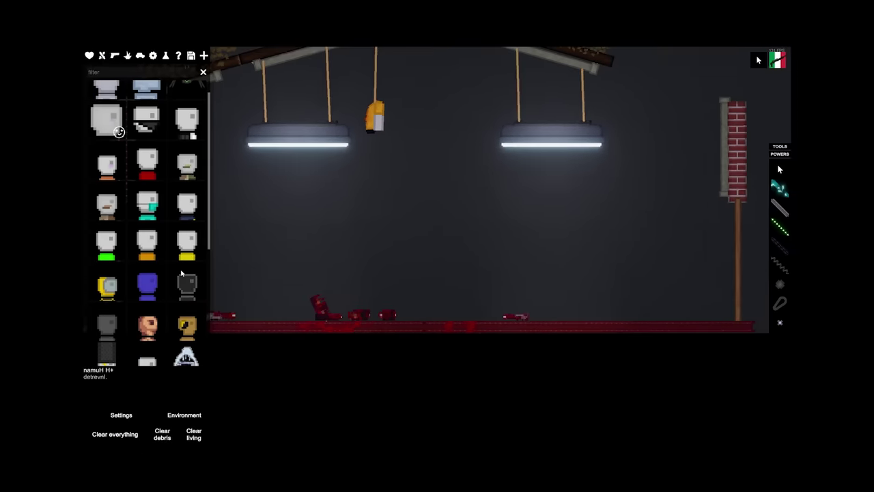
scroll(270, 275, down, 2)
scroll(270, 274, down, 3)
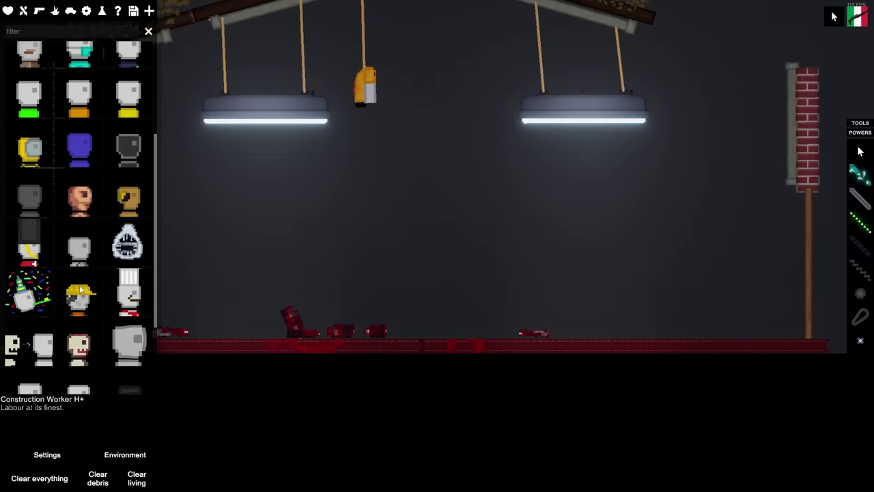
scroll(107, 274, down, 1)
click(79, 266)
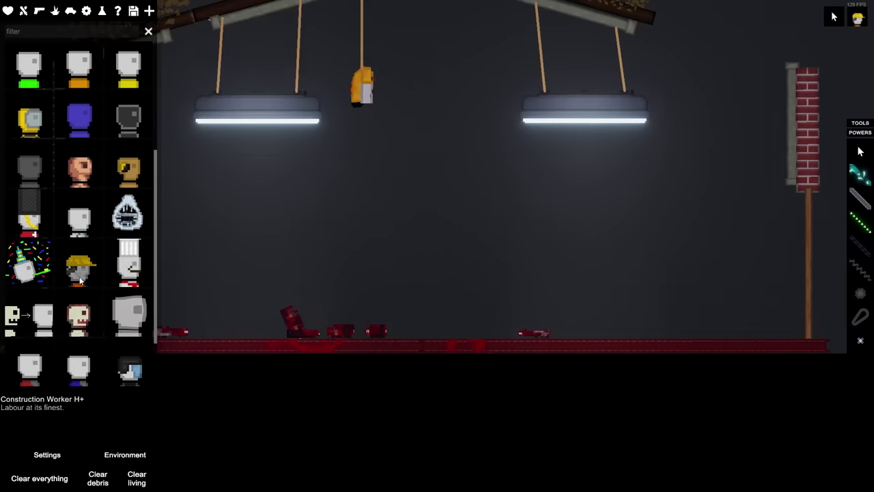
click(392, 226)
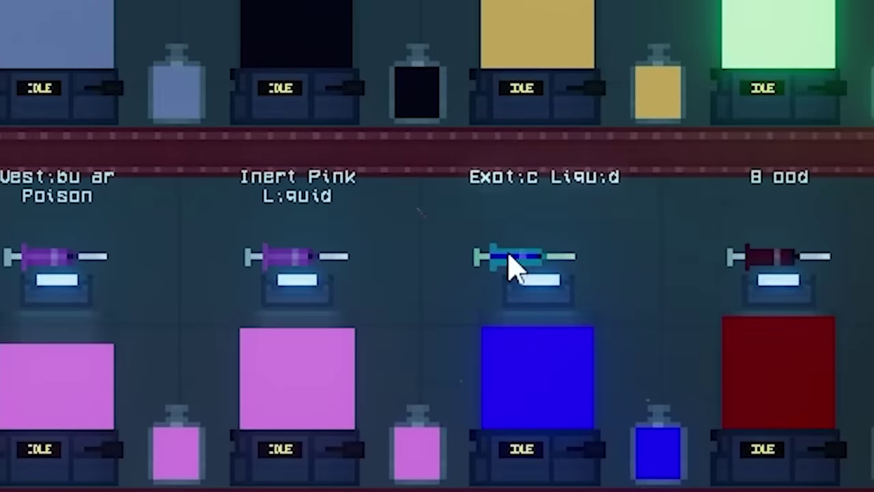
mouse_move(511, 263)
mouse_down()
mouse_move(561, 228)
mouse_move(728, 225)
mouse_up()
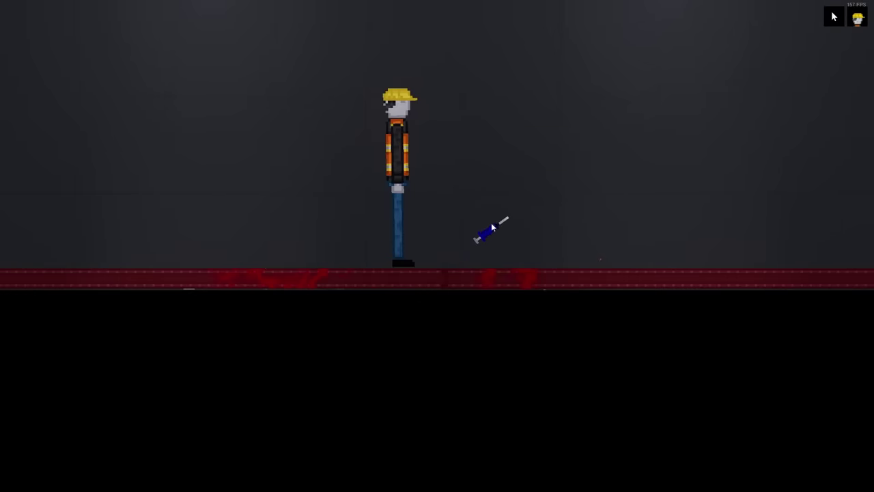
mouse_move(492, 227)
mouse_down()
mouse_move(410, 102)
mouse_move(353, 132)
mouse_move(338, 193)
mouse_move(357, 221)
mouse_move(389, 191)
mouse_up()
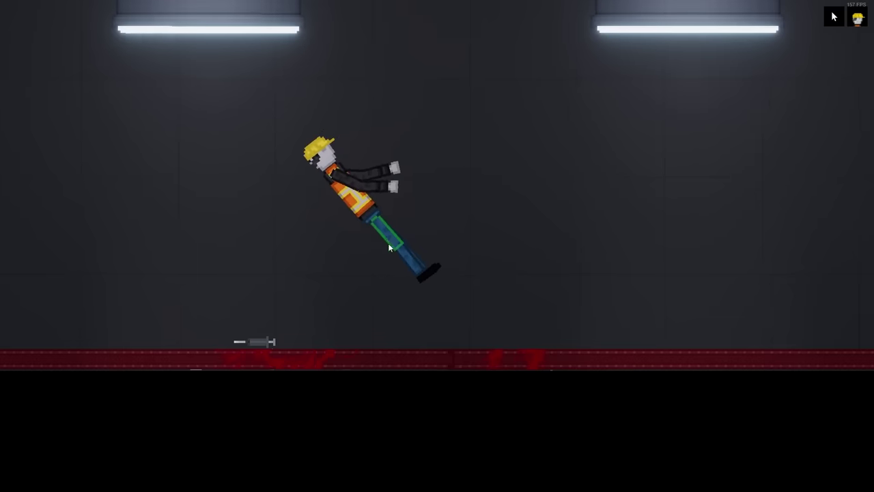
Reapply Exotic Liquid, move the extinguisher over, inject Vestibular Poison, then fling the worker and clear debris
mouse_move(254, 342)
mouse_down()
mouse_move(232, 293)
mouse_move(285, 206)
mouse_move(458, 279)
mouse_up()
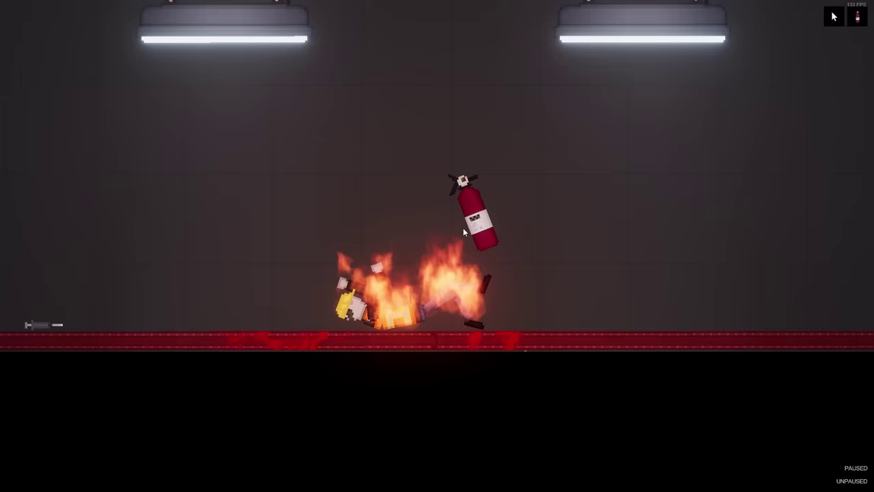
drag(463, 227, 418, 228)
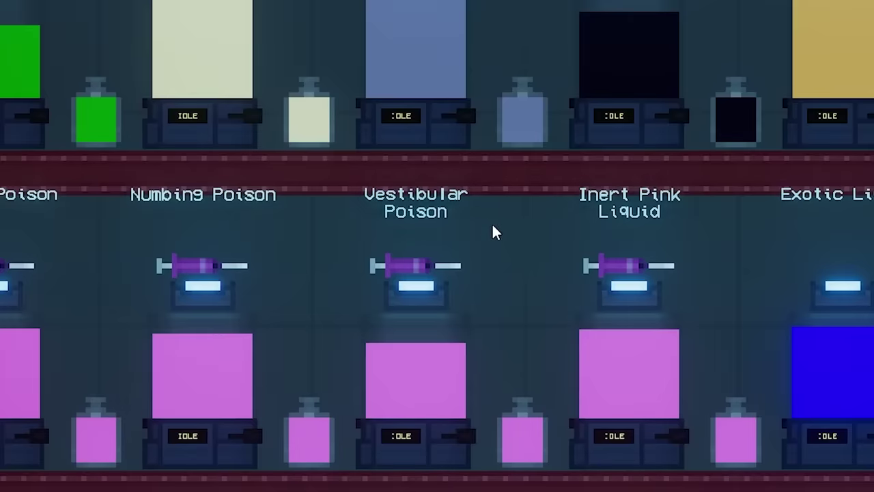
mouse_move(418, 265)
mouse_down()
mouse_move(428, 230)
mouse_move(250, 220)
mouse_up()
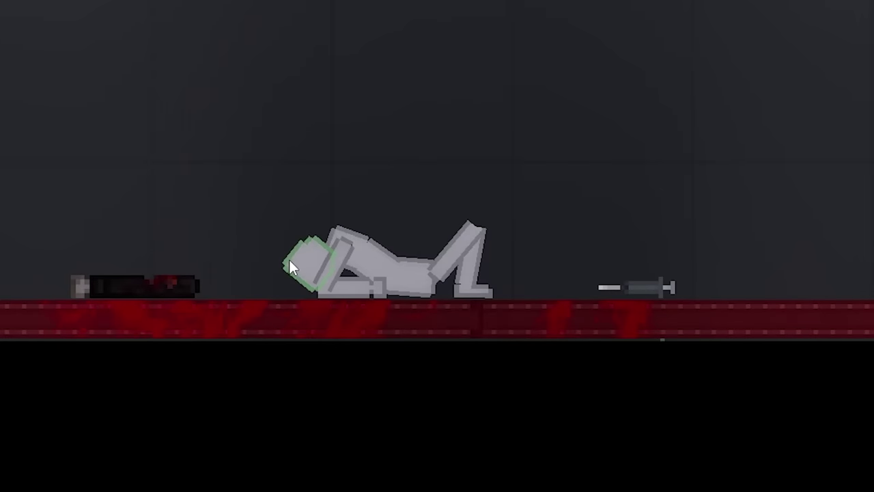
mouse_move(418, 156)
mouse_down()
mouse_move(395, 136)
mouse_move(356, 225)
mouse_up()
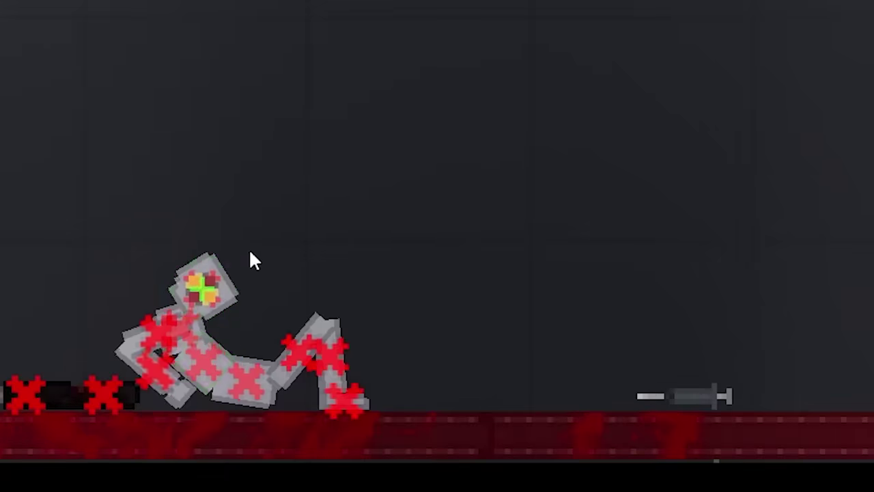
drag(253, 259, 342, 204)
click(436, 197)
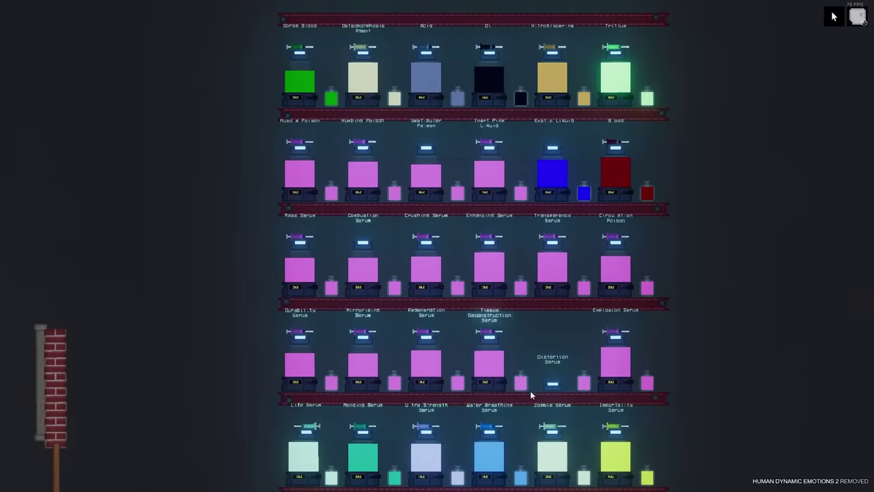
Pan down to the floor and swing the grey human's torn body piece aside
key(s)
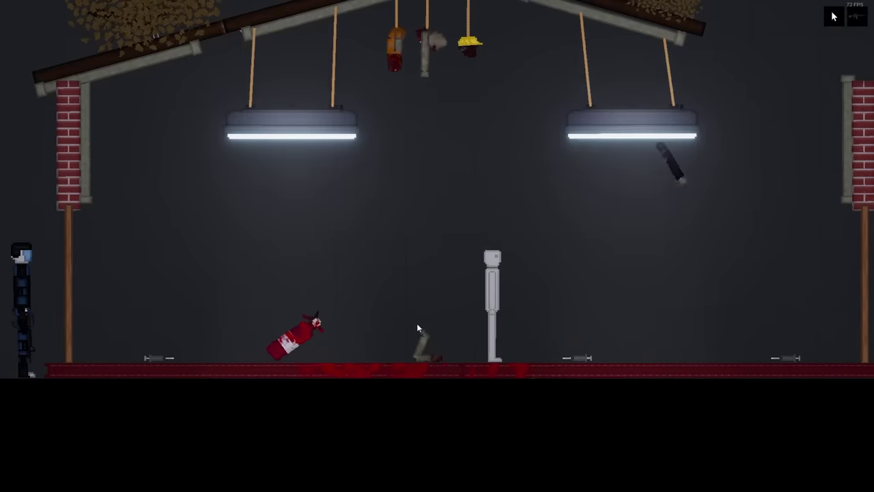
scroll(471, 209, down, 3)
scroll(629, 259, up, 2)
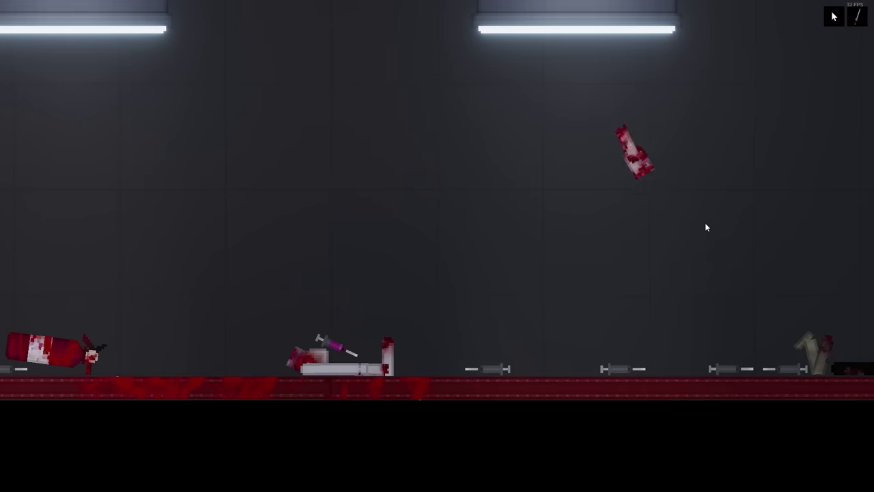
mouse_move(562, 137)
mouse_down()
mouse_move(688, 233)
mouse_move(528, 169)
mouse_move(391, 70)
mouse_up()
scroll(467, 241, down, 3)
Spawn a prisoner, inject Knockout Serum, impale him with the sword, then pull the glowing blade out
key(Tab)
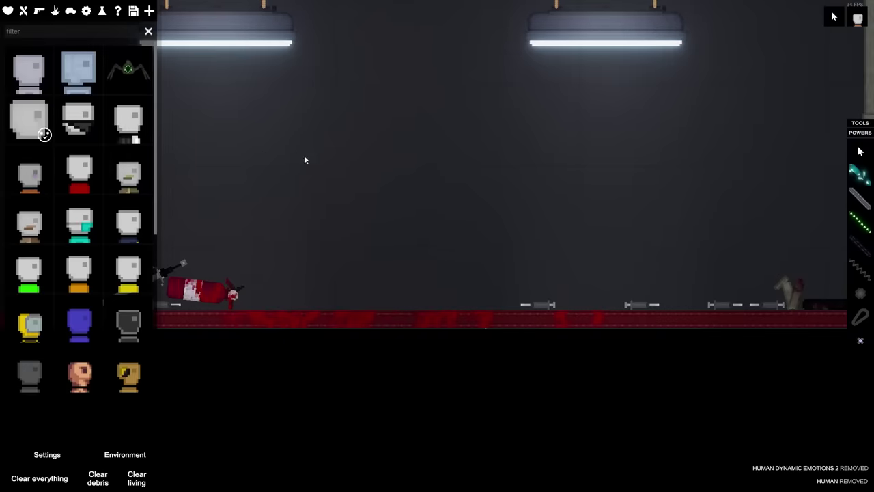
click(423, 184)
scroll(437, 273, up, 3)
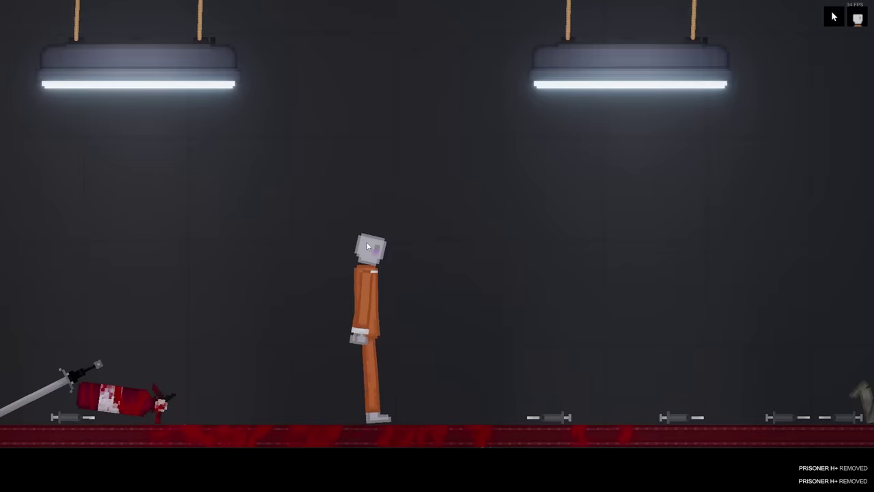
scroll(437, 246, down, 2)
scroll(424, 246, up, 3)
scroll(470, 200, down, 2)
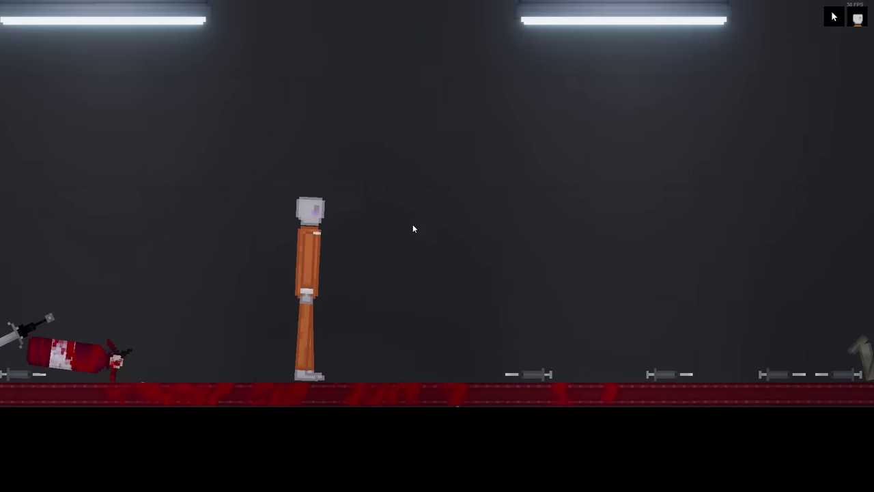
scroll(405, 238, down, 2)
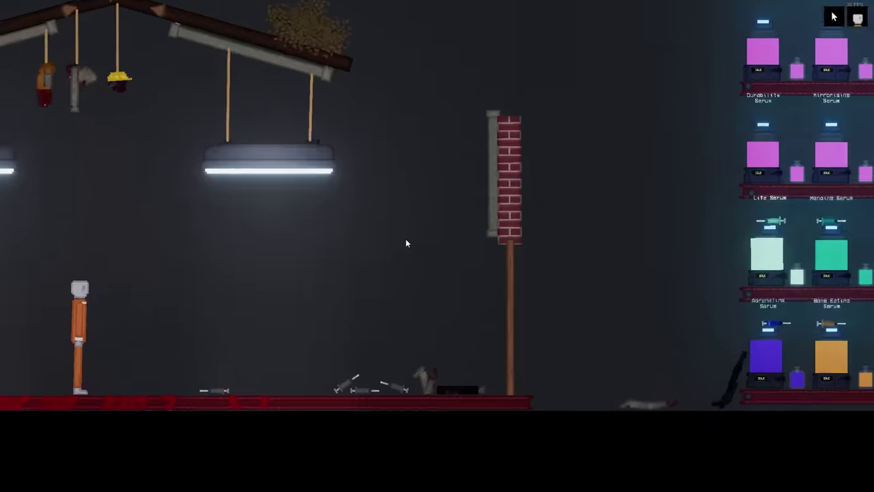
scroll(464, 213, down, 2)
scroll(464, 213, down, 5)
scroll(499, 240, up, 8)
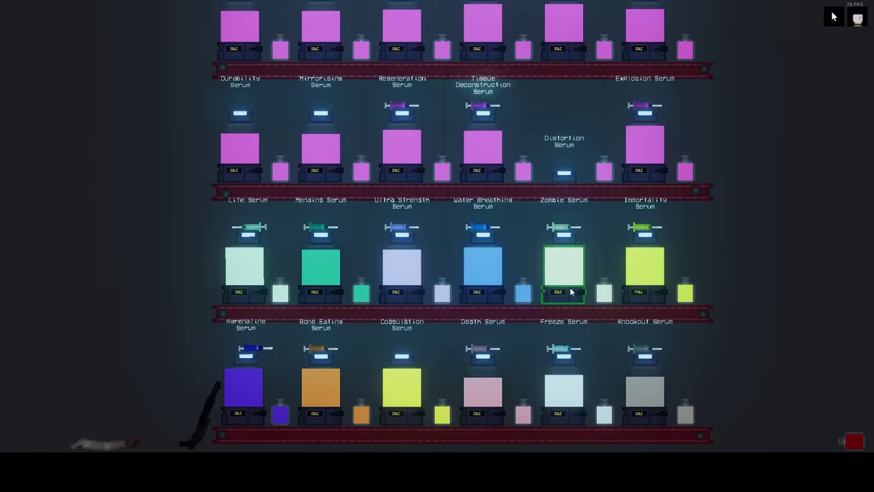
scroll(635, 225, up, 3)
mouse_move(634, 225)
mouse_down()
mouse_move(630, 164)
mouse_move(169, 320)
mouse_move(532, 216)
mouse_move(373, 257)
mouse_up()
scroll(355, 116, down, 5)
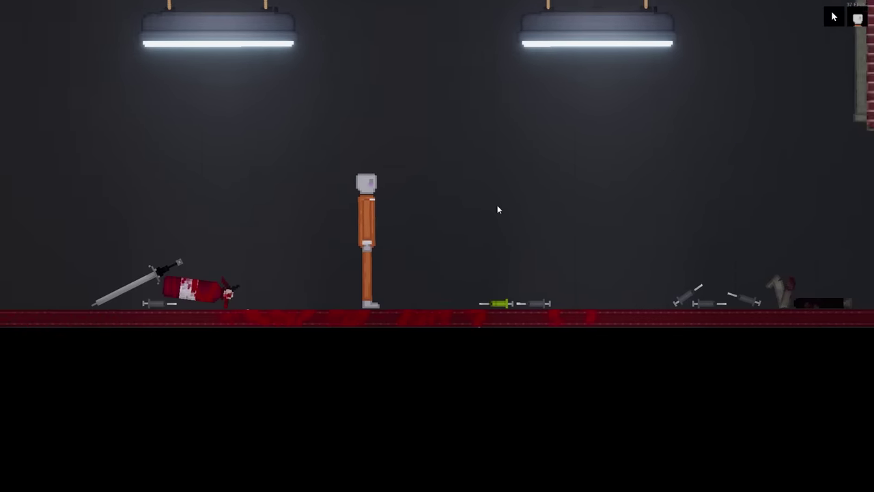
scroll(497, 273, up, 1)
drag(510, 335, 485, 272)
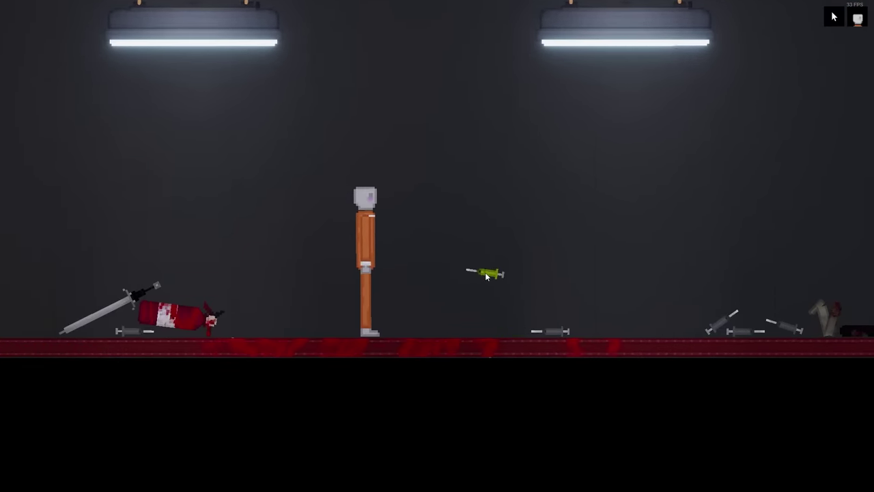
scroll(485, 271, up, 2)
scroll(681, 265, up, 2)
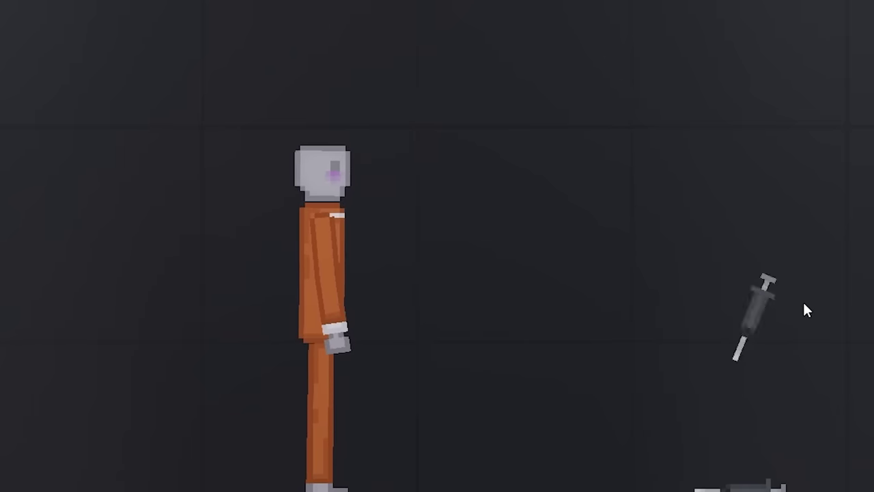
scroll(802, 299, down, 5)
mouse_move(254, 183)
mouse_down()
mouse_move(426, 106)
mouse_move(464, 261)
mouse_up()
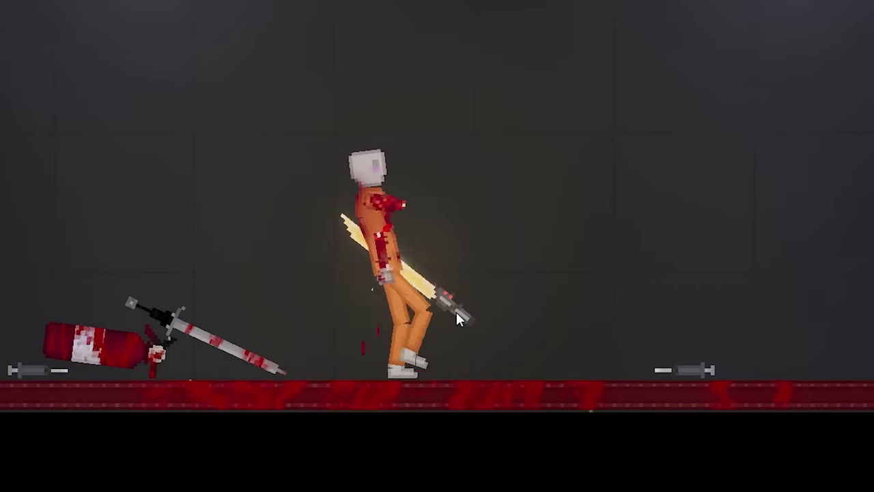
drag(457, 318, 572, 210)
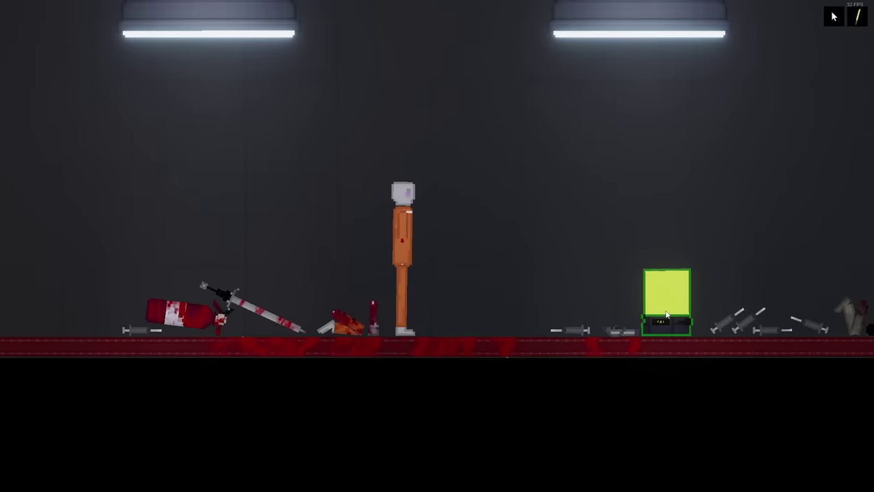
Hoist the prisoner, inject Osteomorphosis Agent into his chest, lower him, and aim the firing minigun
drag(655, 304, 519, 239)
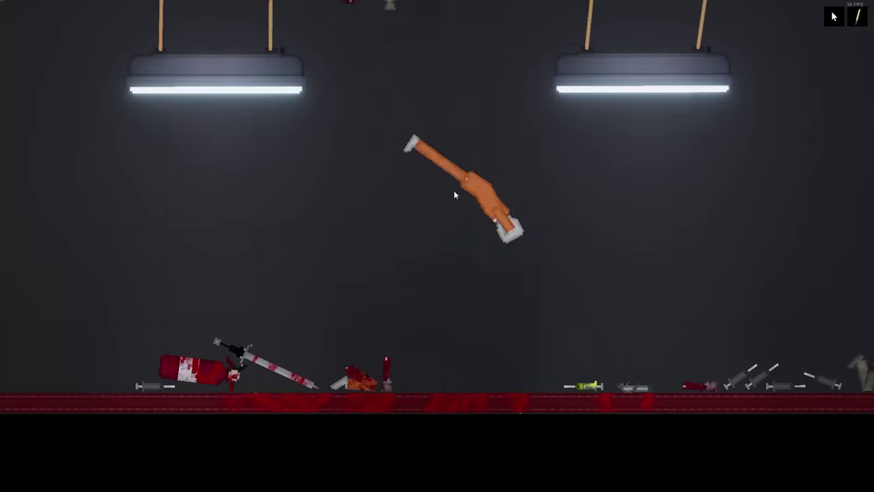
mouse_move(454, 191)
mouse_down()
mouse_move(444, 189)
mouse_move(452, 206)
mouse_move(469, 200)
mouse_move(456, 197)
mouse_move(455, 205)
mouse_move(496, 258)
mouse_move(445, 228)
mouse_move(474, 275)
mouse_move(412, 253)
mouse_move(425, 230)
mouse_move(478, 240)
mouse_move(419, 168)
mouse_up()
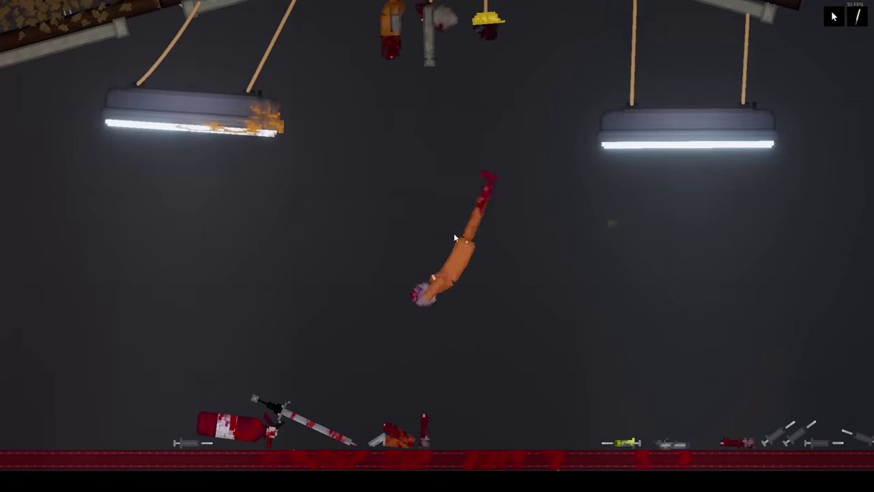
scroll(454, 233, down, 3)
scroll(478, 240, up, 2)
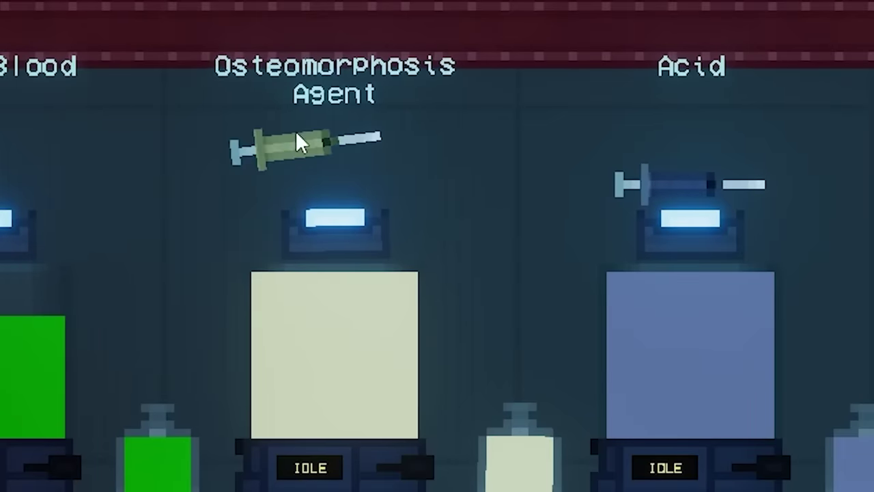
scroll(592, 162, down, 5)
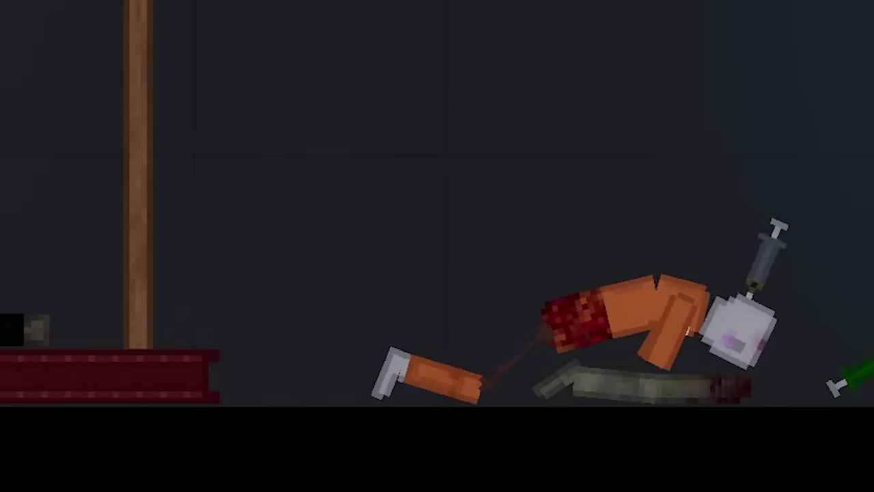
key(d)
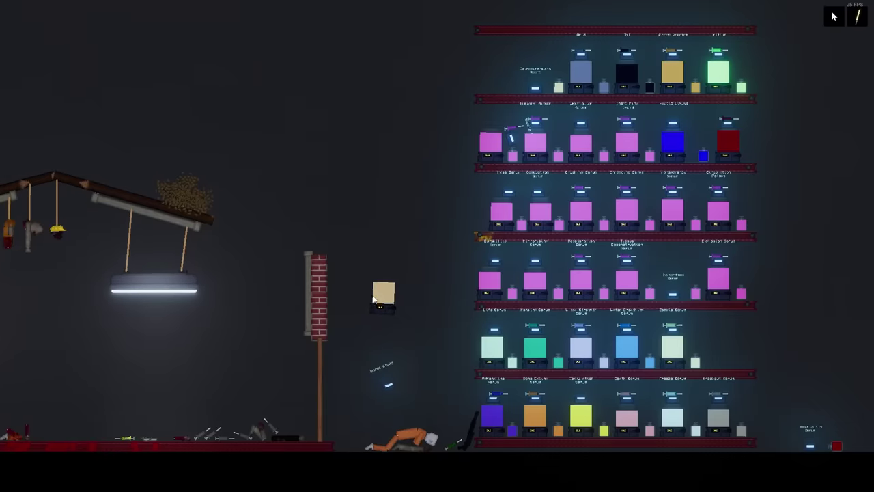
scroll(396, 130, up, 5)
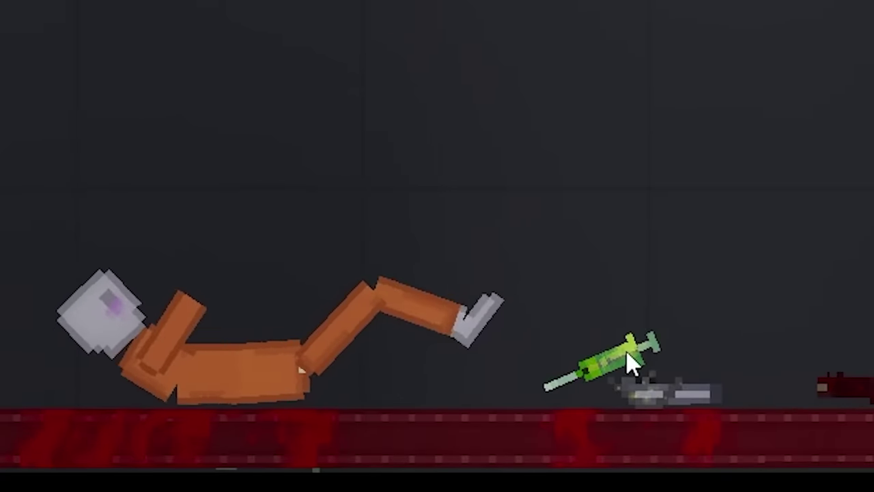
mouse_move(632, 362)
mouse_down()
mouse_move(519, 245)
mouse_move(465, 285)
mouse_move(478, 289)
mouse_up()
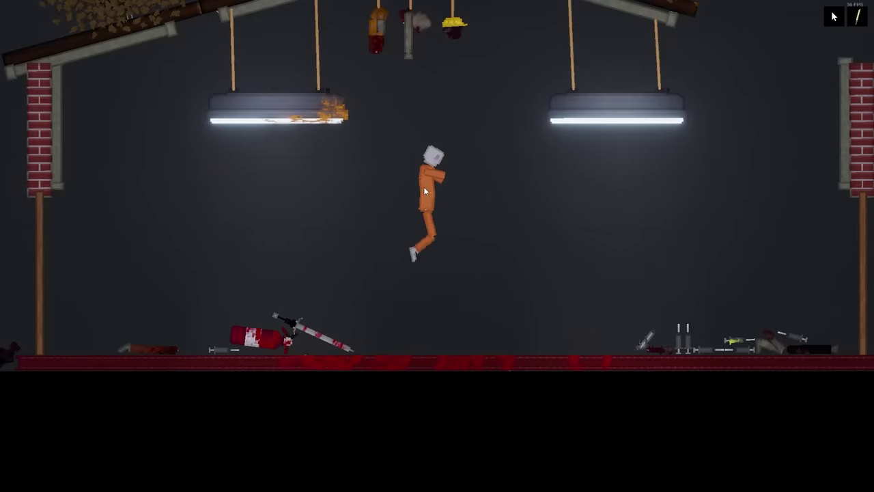
mouse_move(423, 187)
mouse_down()
mouse_move(404, 238)
mouse_move(420, 300)
mouse_up()
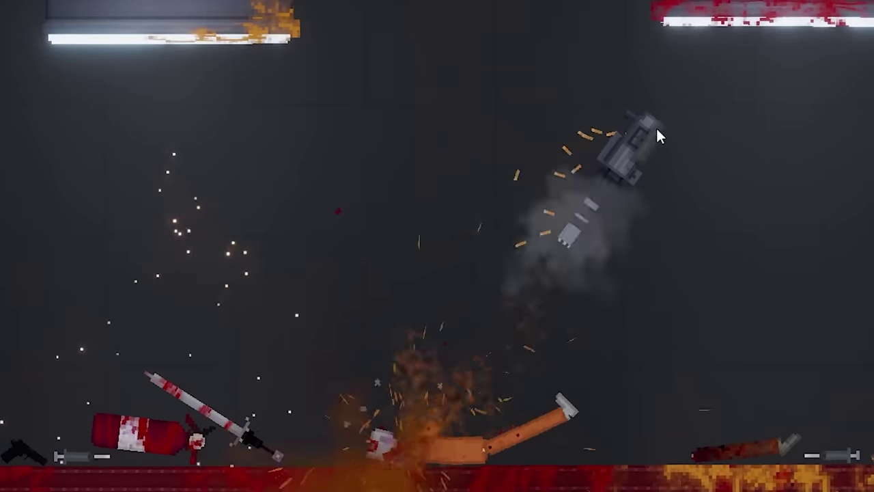
drag(657, 129, 644, 129)
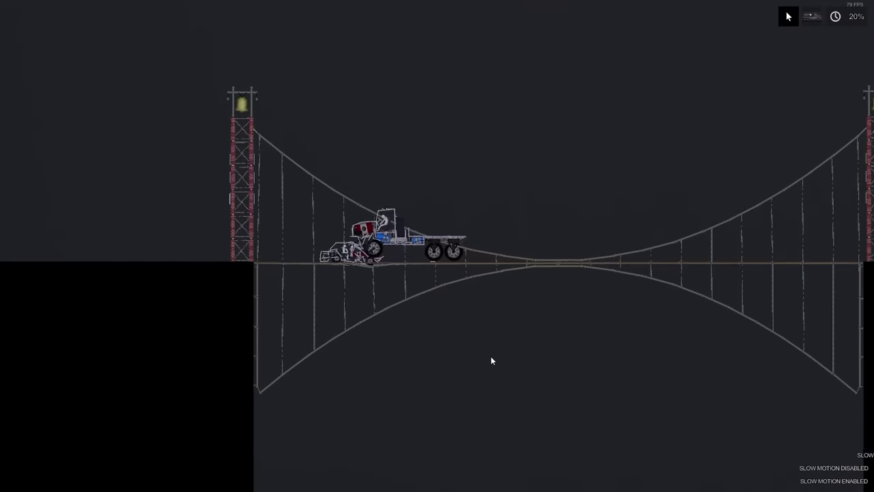
scroll(491, 360, up, 1)
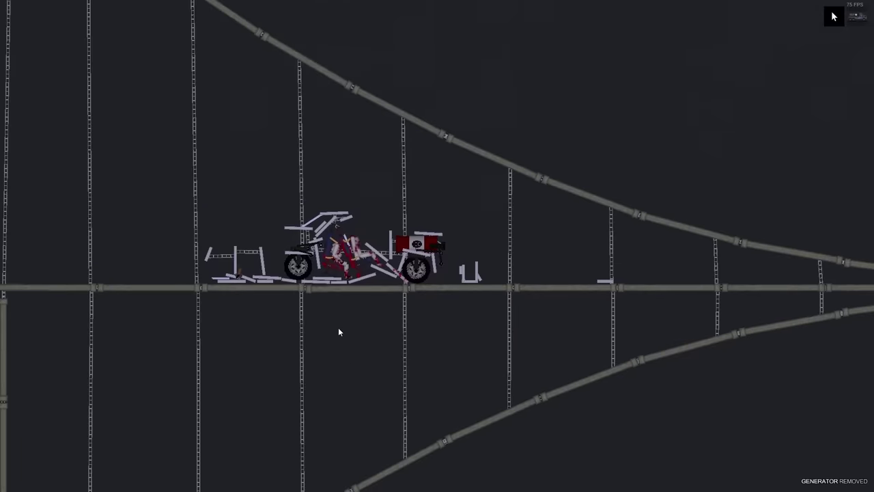
scroll(334, 321, down, 2)
scroll(277, 334, down, 1)
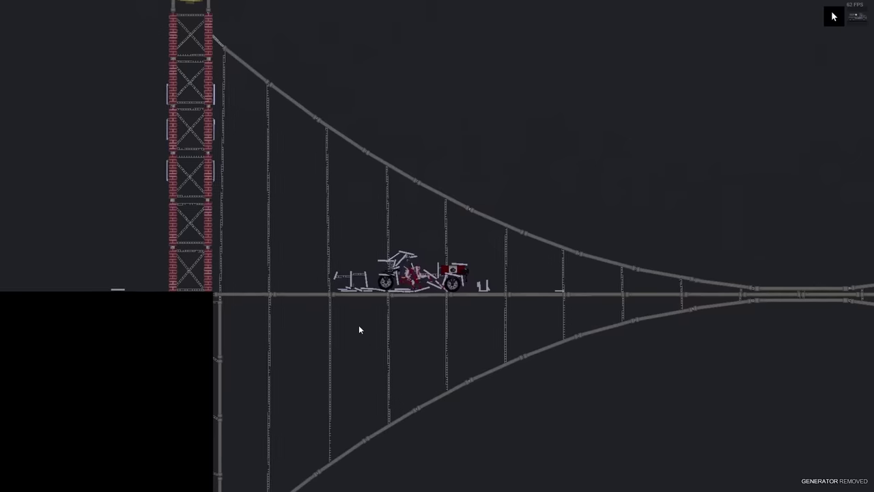
scroll(358, 327, down, 1)
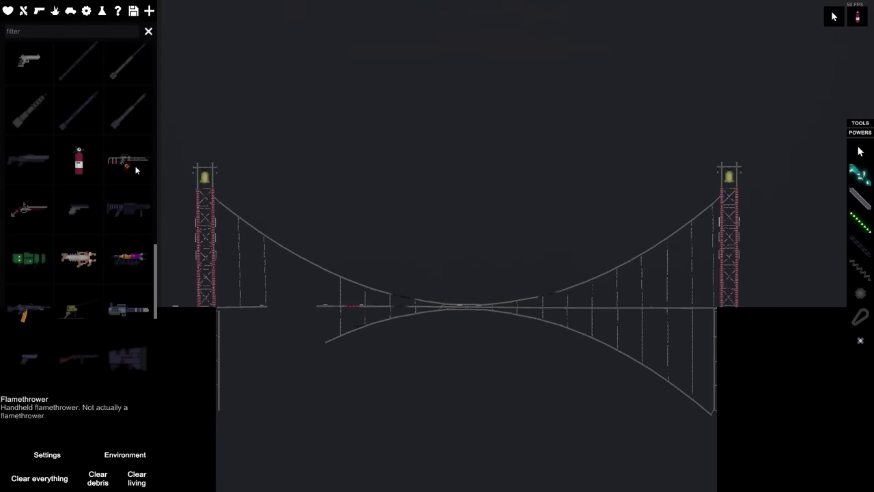
scroll(87, 103, up, 5)
scroll(87, 107, down, 3)
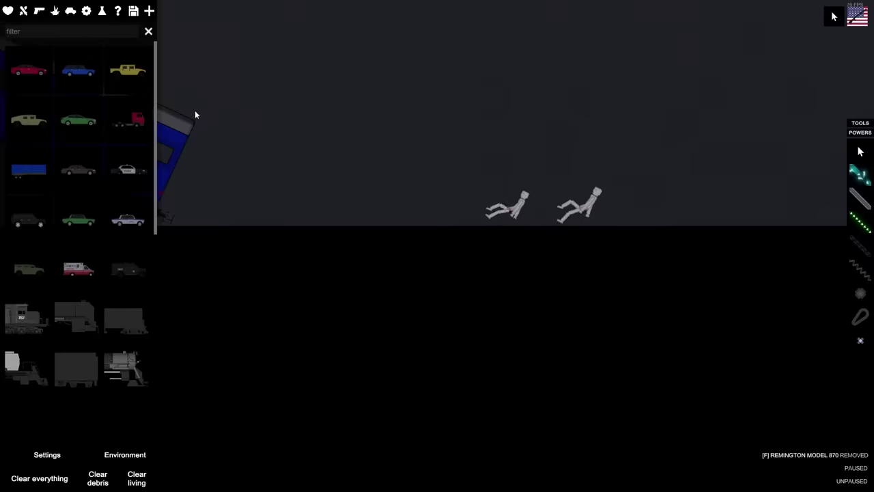
scroll(82, 239, down, 3)
Spawn a container wagon above the ragdolls and flip it upside down mid-air
click(123, 252)
click(478, 170)
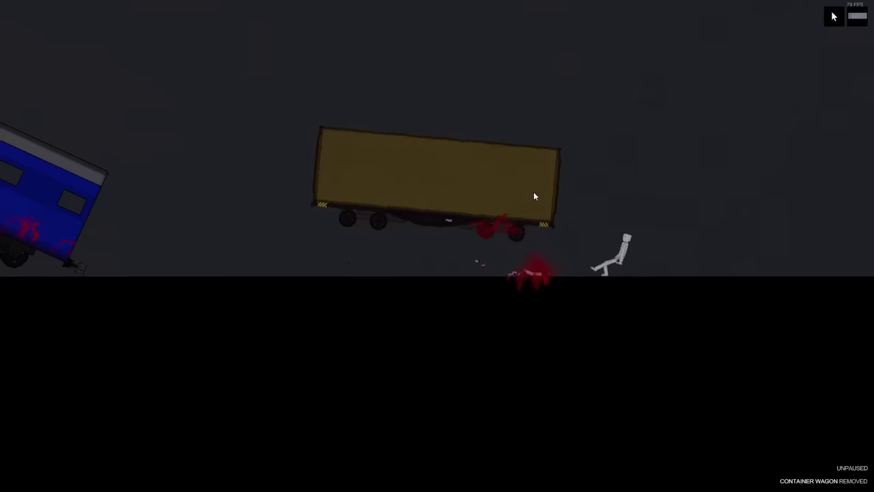
mouse_move(579, 132)
mouse_down()
mouse_move(633, 186)
mouse_move(622, 183)
mouse_up()
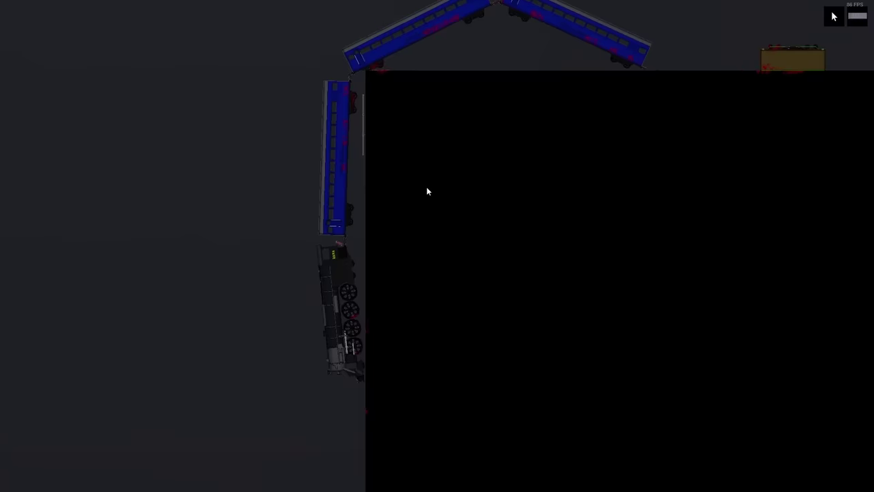
scroll(457, 246, up, 5)
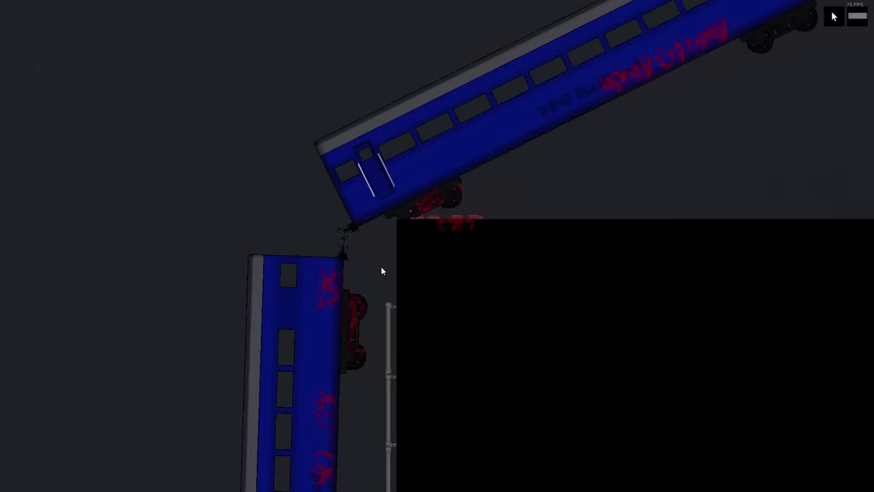
scroll(448, 245, up, 2)
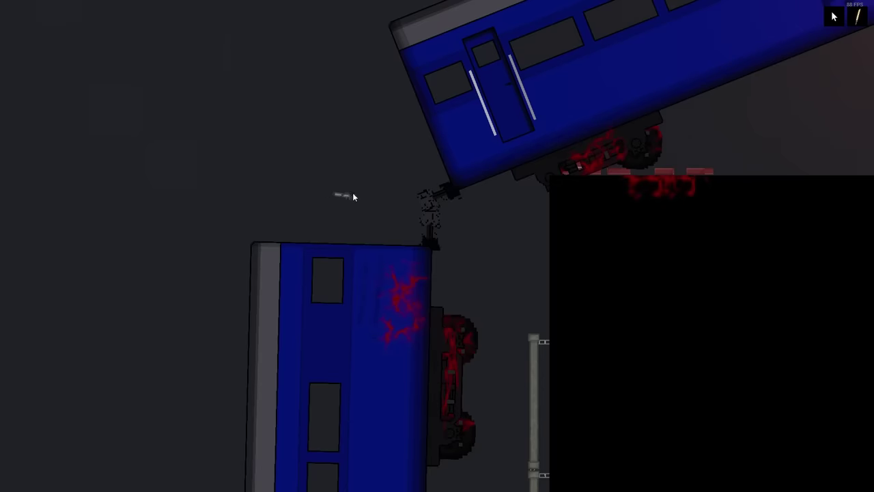